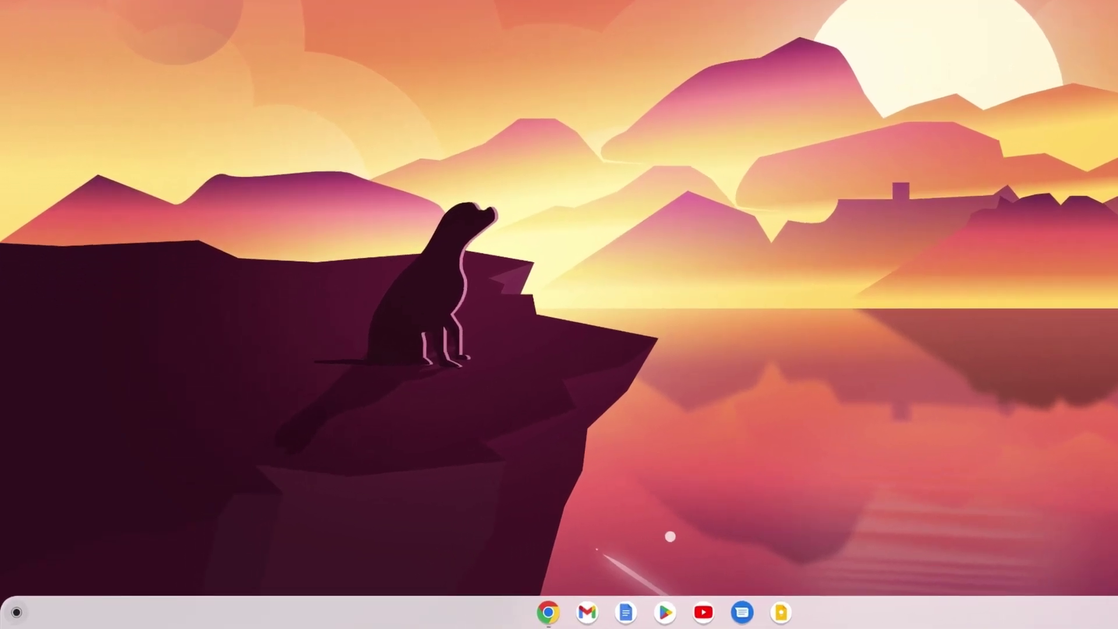
# Open ChromeOS Settings, expand Advanced, and go to the Developers page for Linux
pyautogui.click(16, 612)
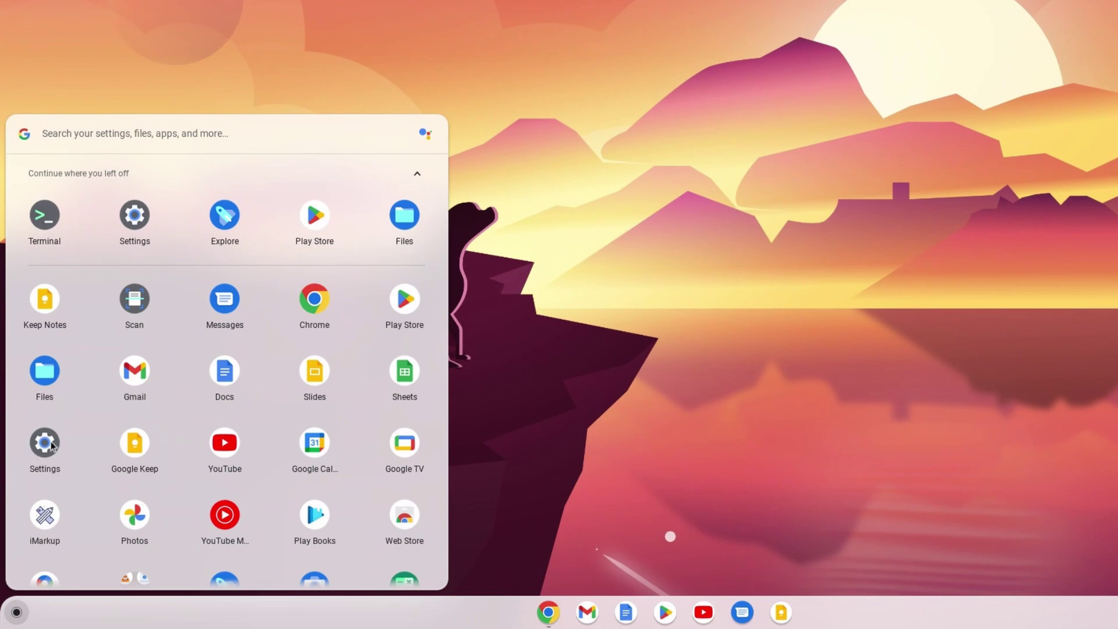
pyautogui.click(52, 446)
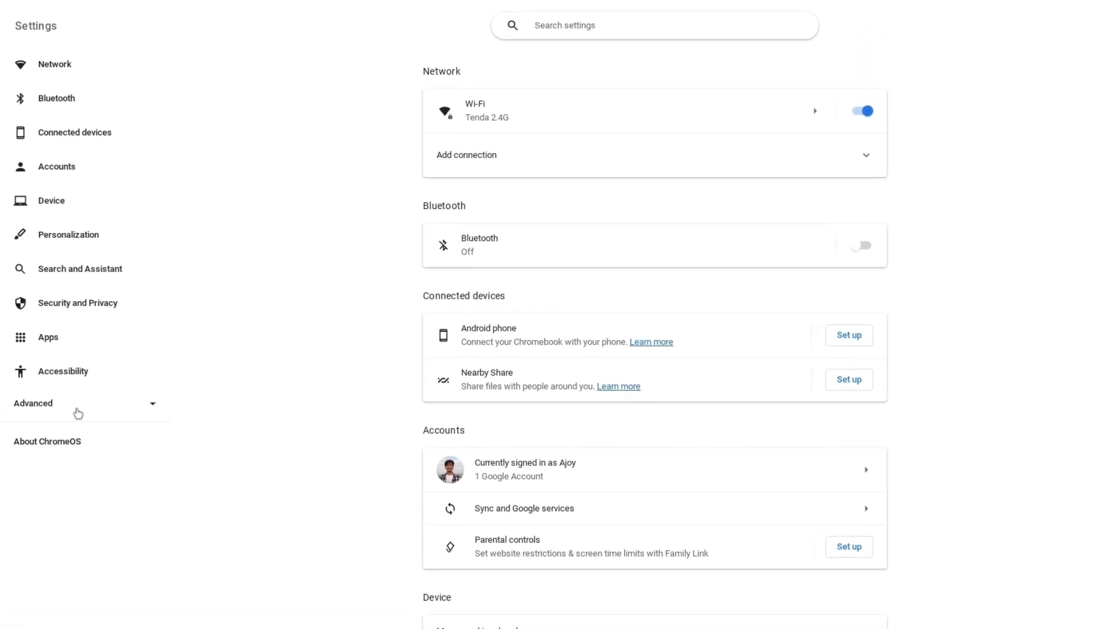
pyautogui.click(78, 405)
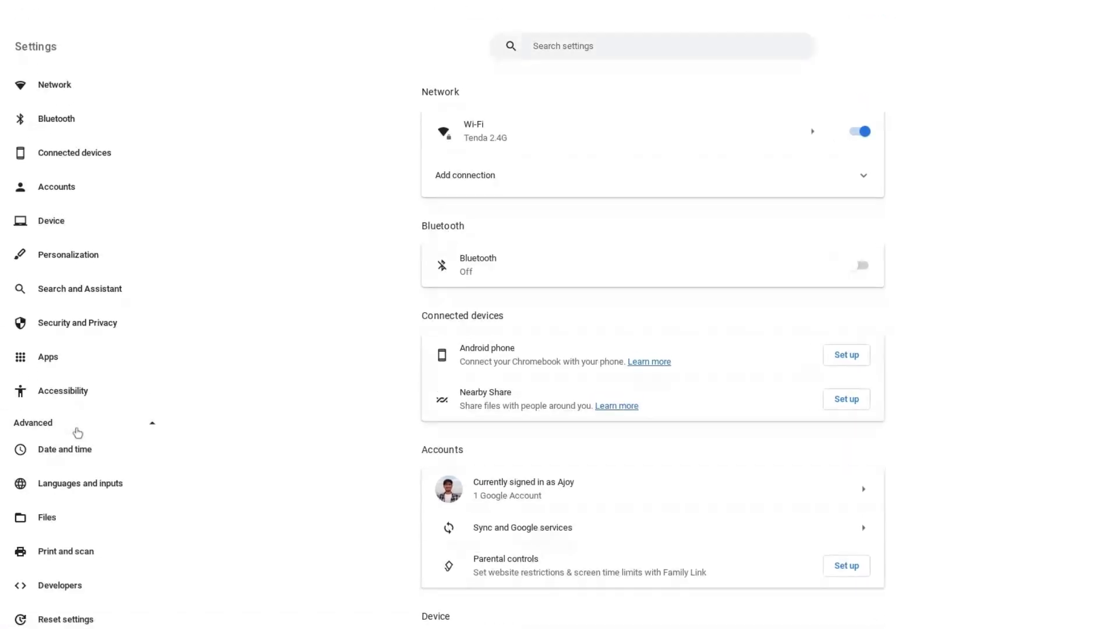
pyautogui.click(94, 590)
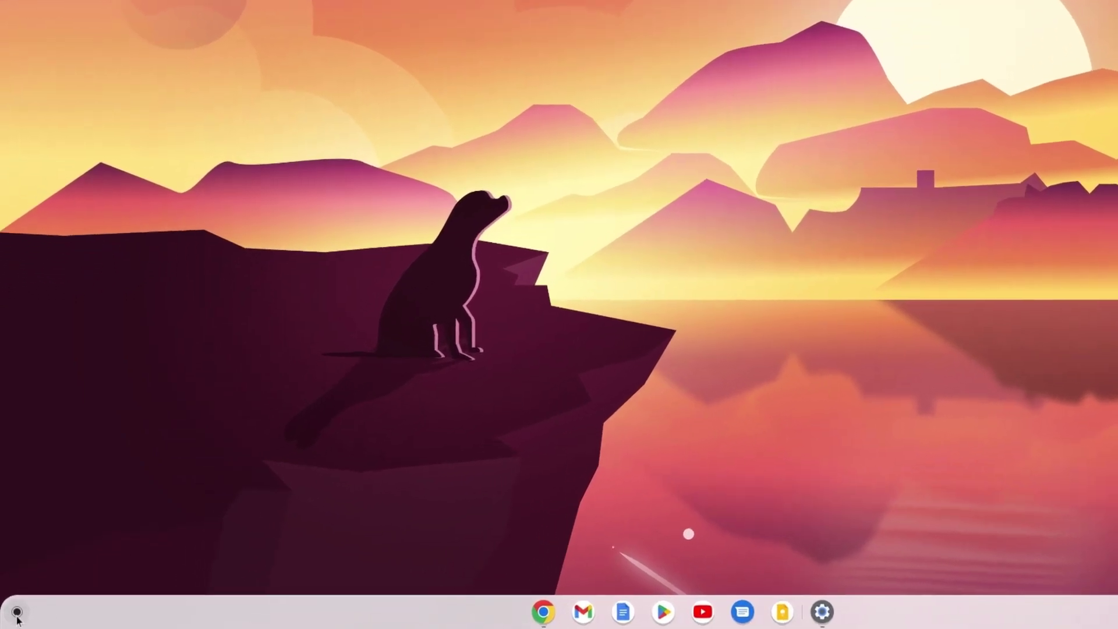
# Launch Terminal from the Linux apps folder and start a shell in the penguin container
pyautogui.click(15, 615)
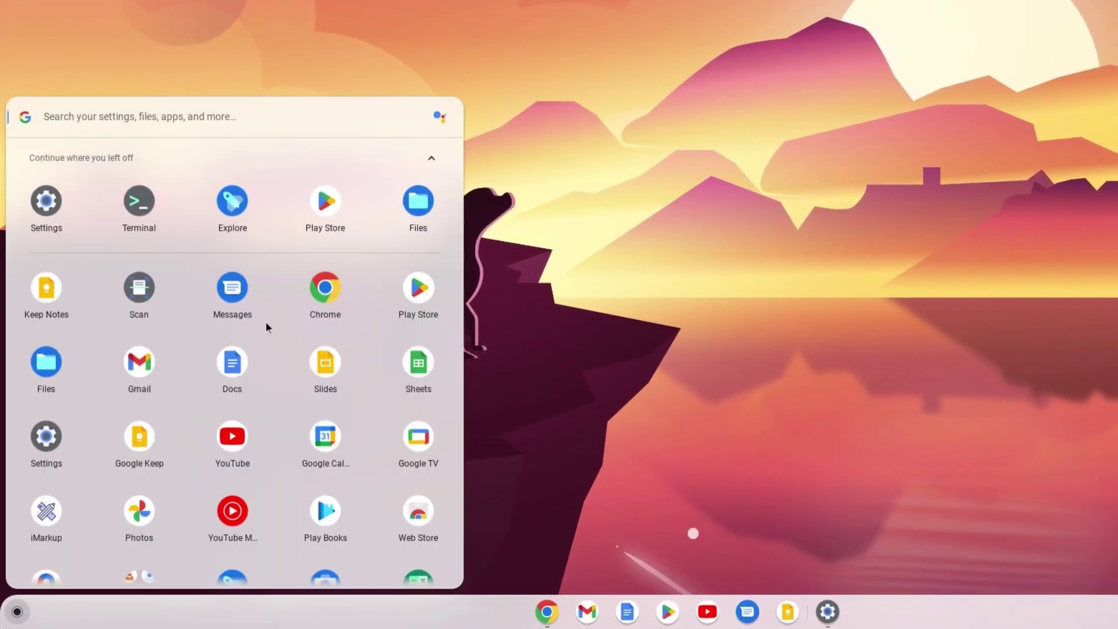
pyautogui.scroll(-2, 257, 354)
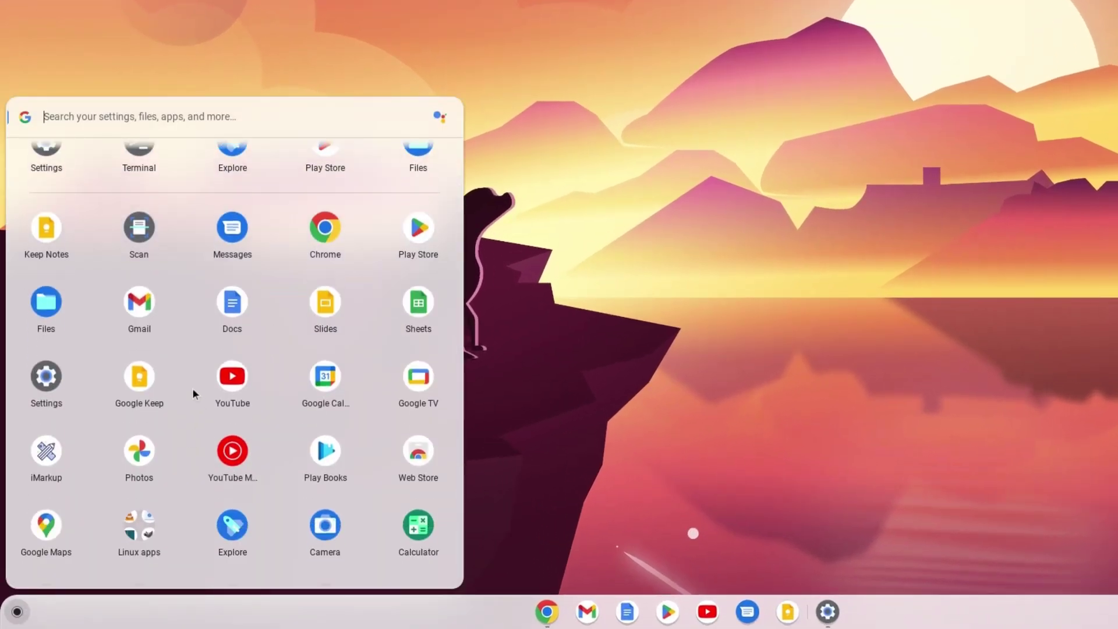
pyautogui.click(141, 531)
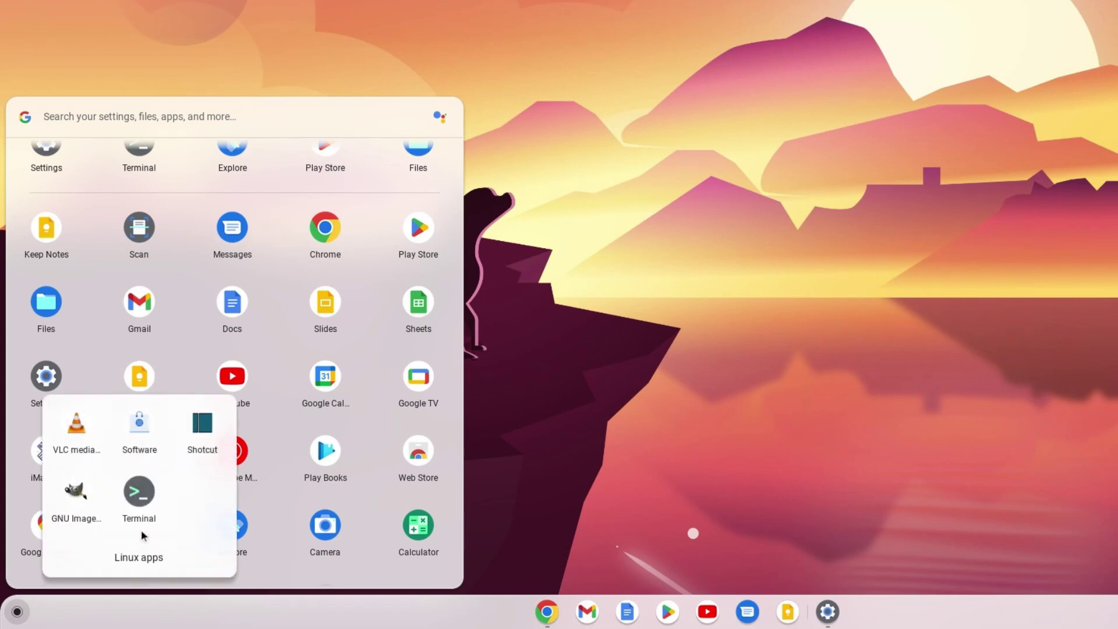
pyautogui.click(140, 494)
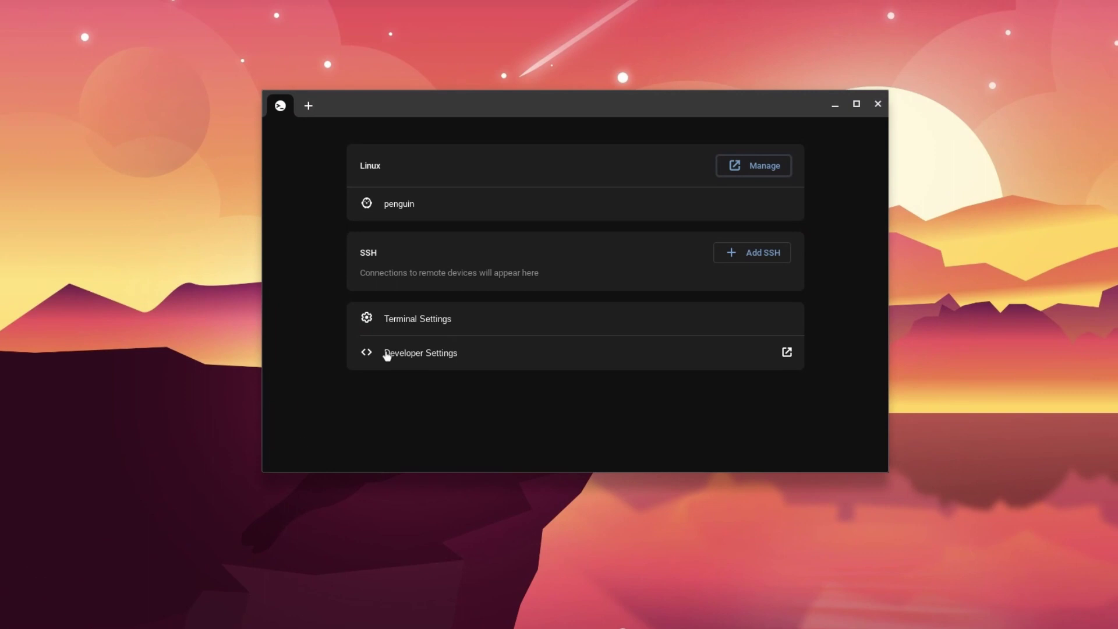
pyautogui.click(495, 210)
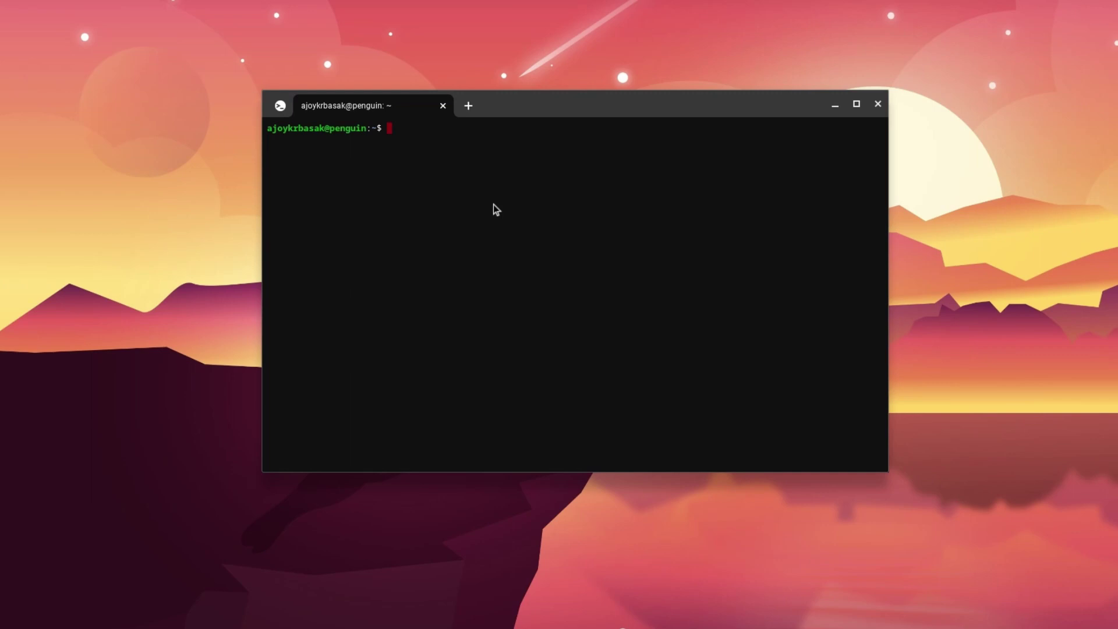
# Run 'sudo apt install flatpak', then add the flathub remote from flathub.org with flatpak remote-add
pyautogui.write('sudo apt install flatpak')
pyautogui.press('Return')
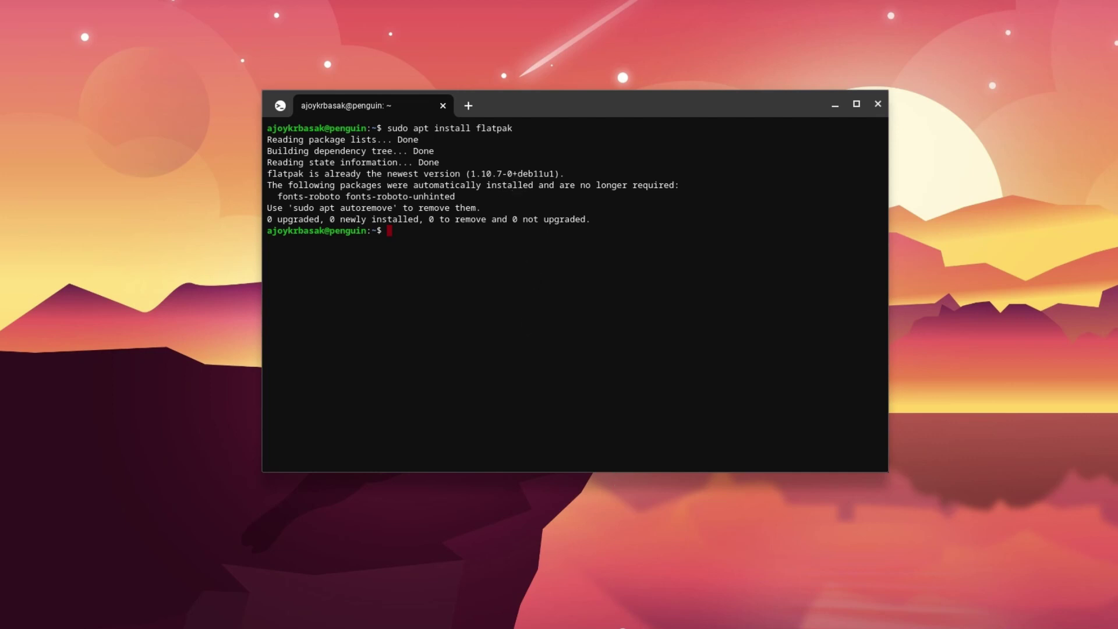
pyautogui.write('sudo flatpak remote-add --if-not-exists flathub https://flathub.org/repo/flathub.flatpakrepo')
pyautogui.press('Return')
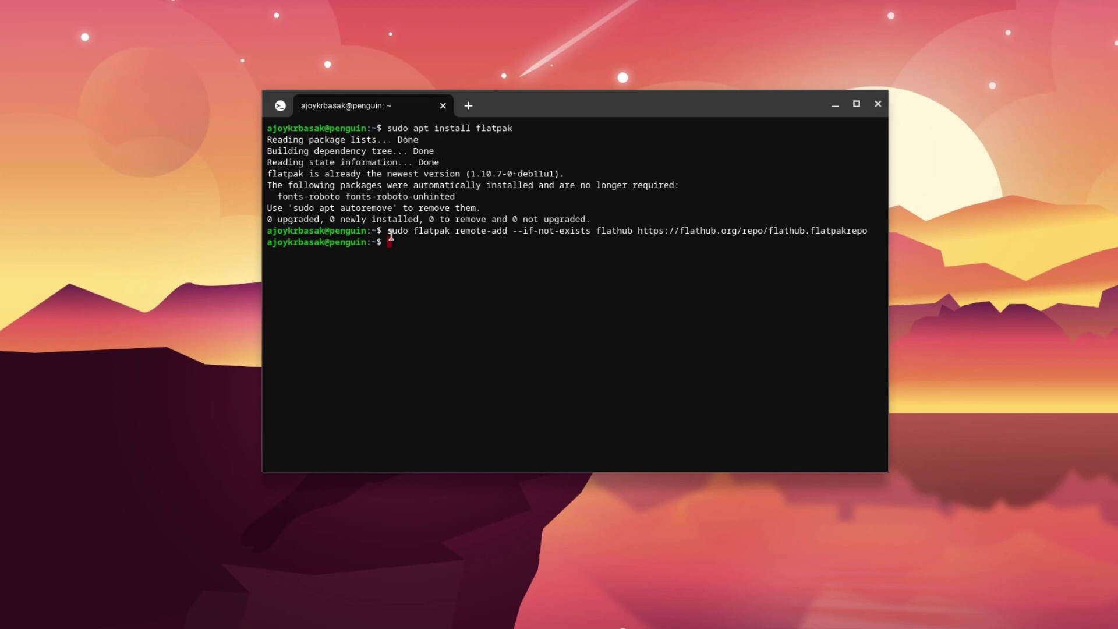
pyautogui.moveTo(387, 231); pyautogui.dragTo(871, 233)
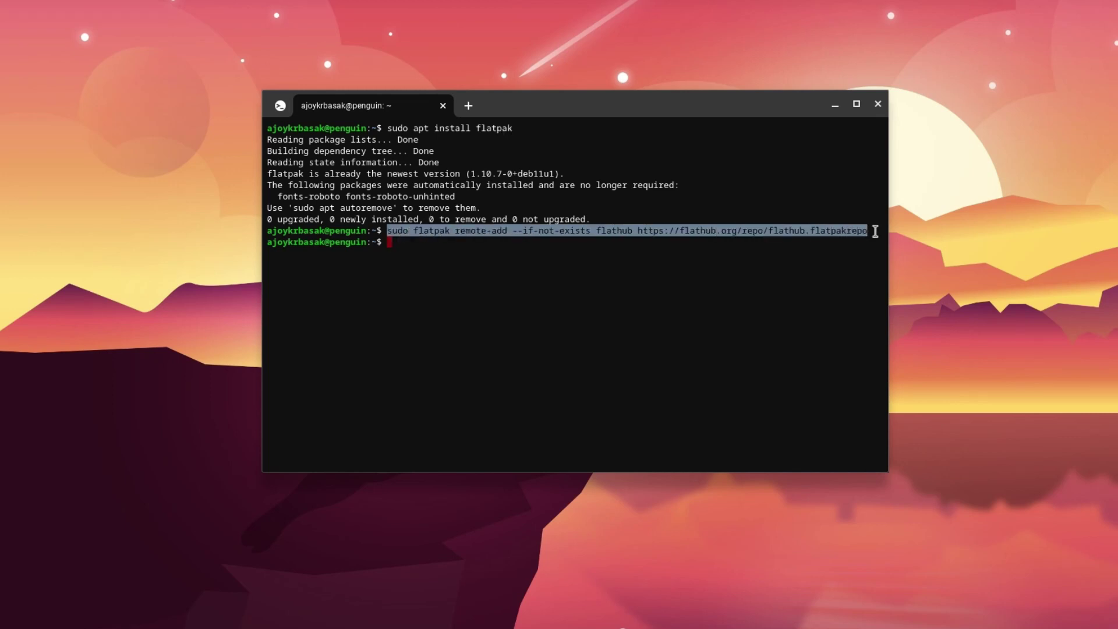
pyautogui.click(740, 247)
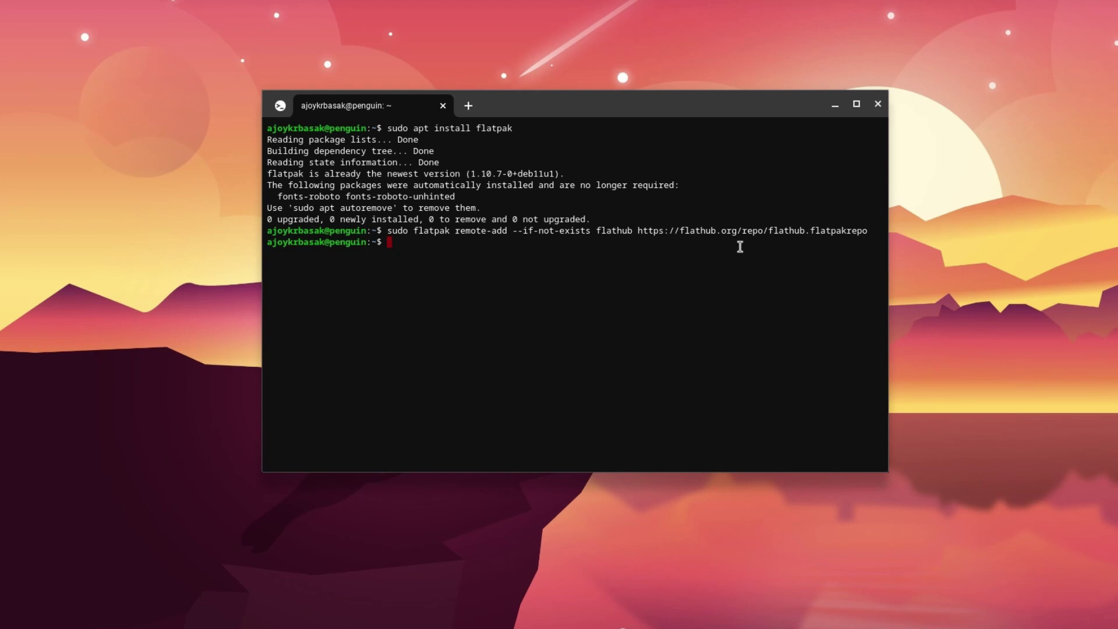
# Install gnome-software-plugin-flatpak with apt, answering y to confirm the new packages
pyautogui.hotkey('ctrl', 'shift', 'v')
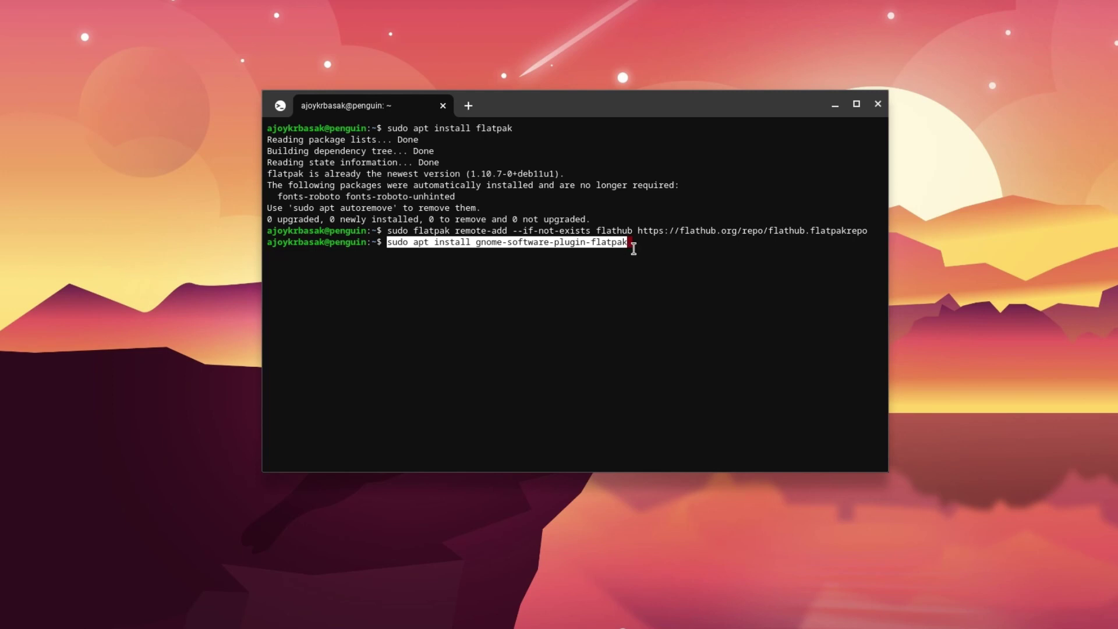
pyautogui.press('Return')
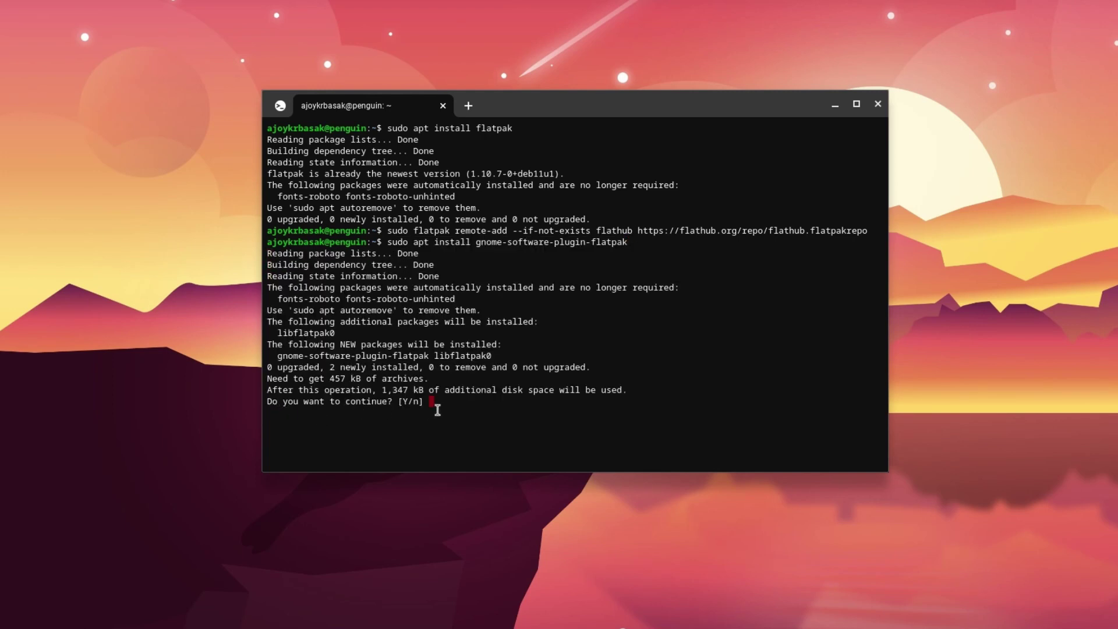
pyautogui.write('y')
pyautogui.press('Return')
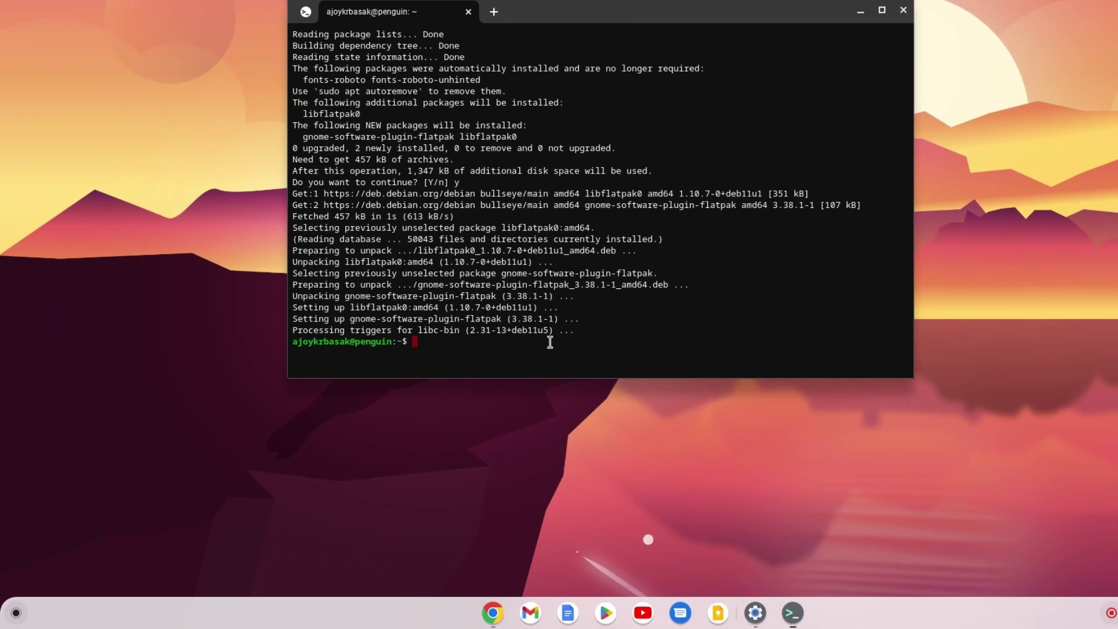
# Launch the Software store from the Linux apps folder
pyautogui.click(16, 613)
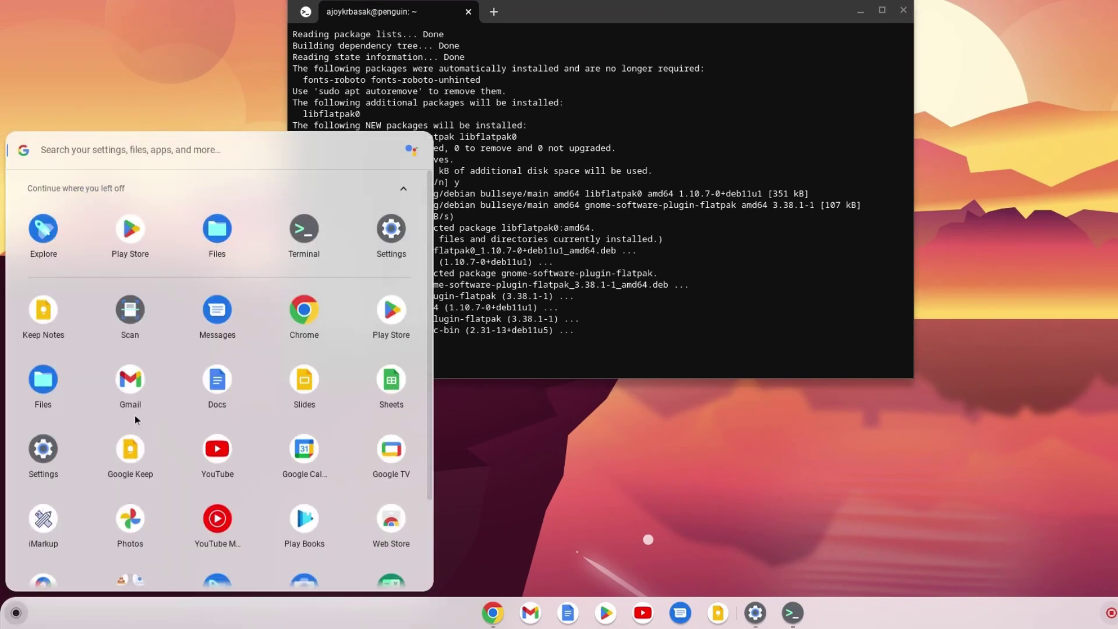
pyautogui.scroll(-3, 135, 415)
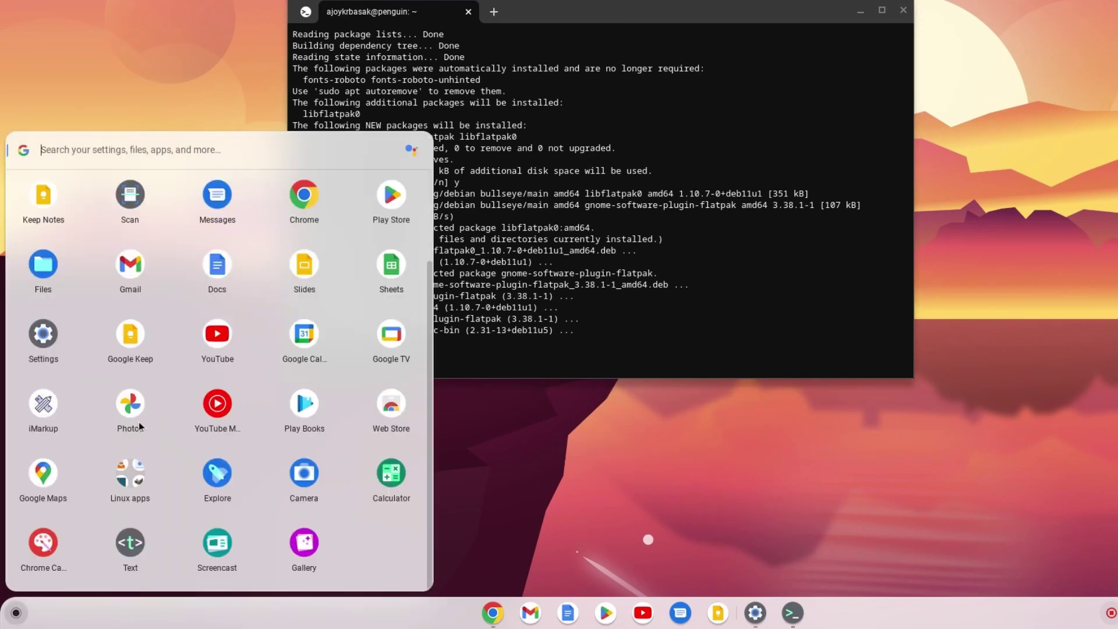
pyautogui.click(139, 479)
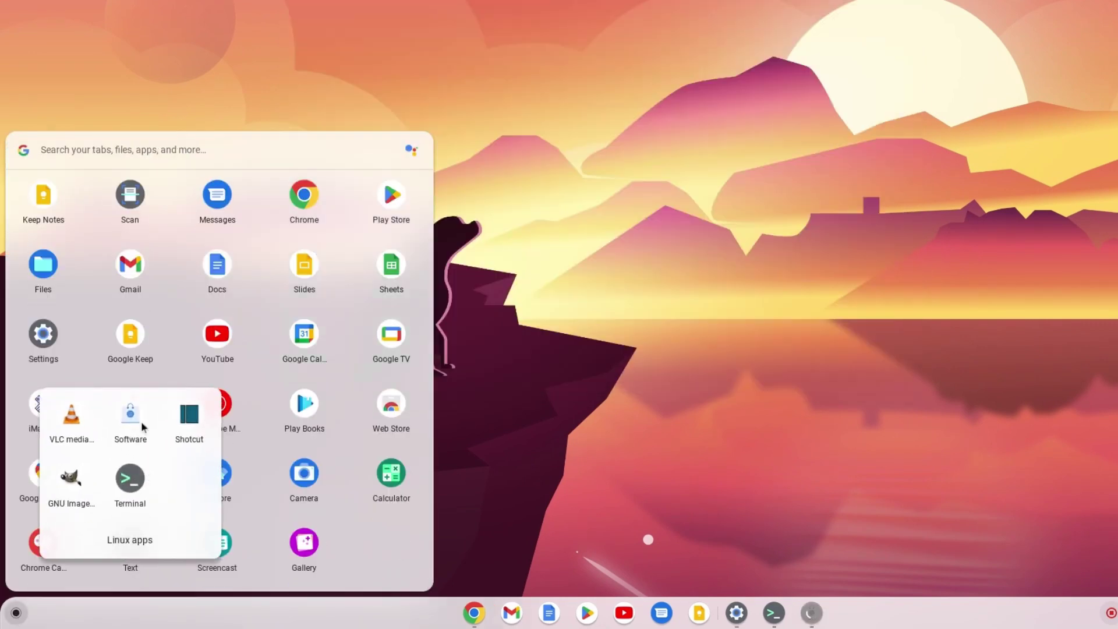
pyautogui.click(134, 421)
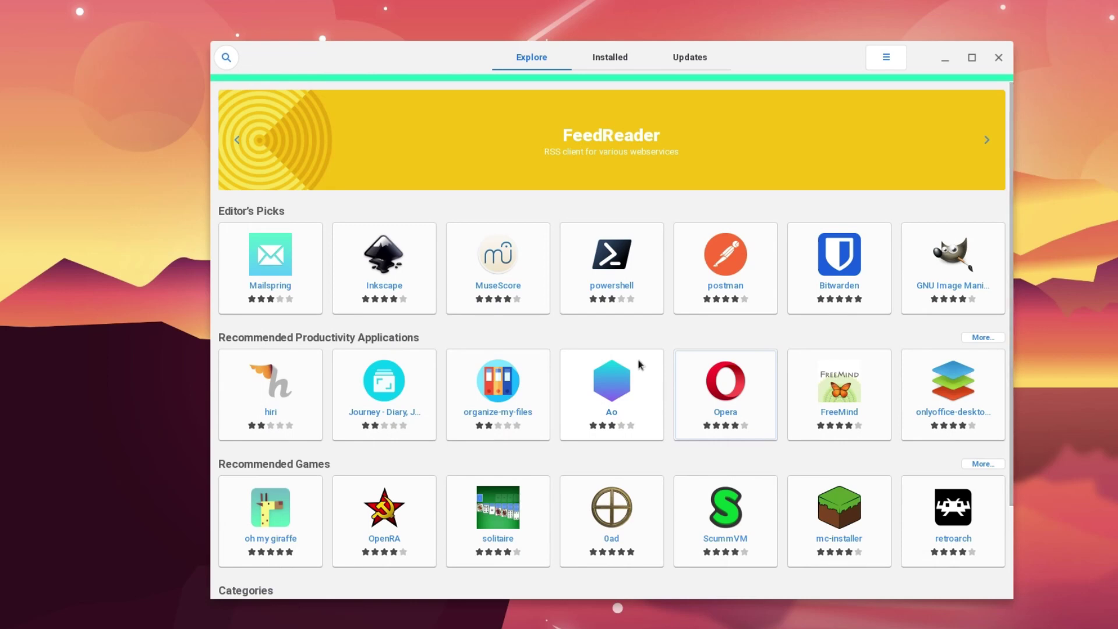
# Browse the Productivity category and open Thunderbird's detail page
pyautogui.scroll(-3, 639, 353)
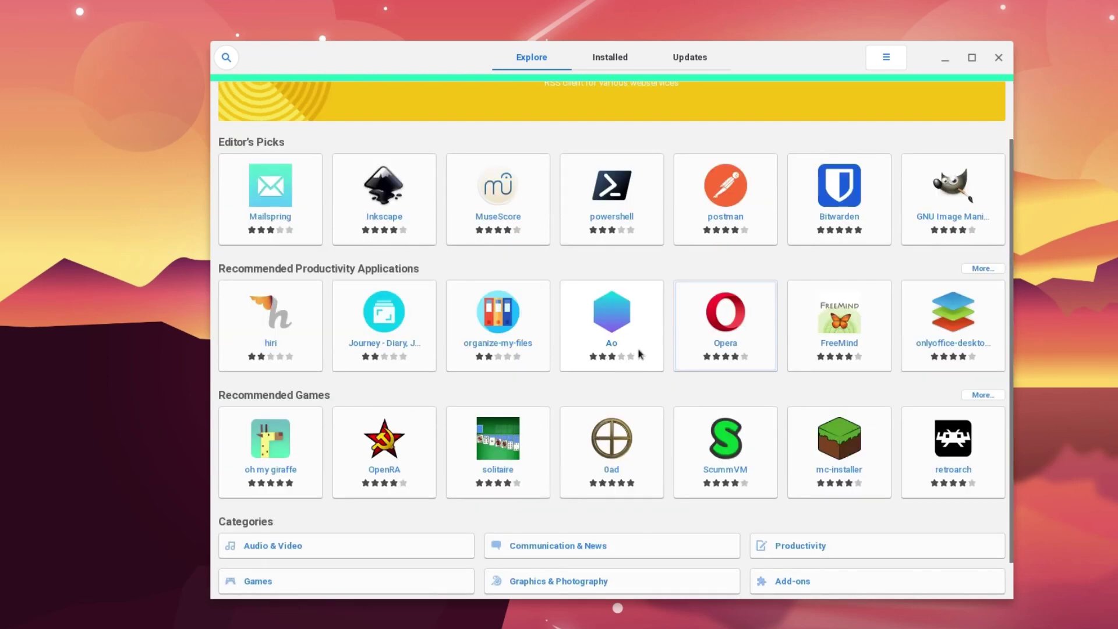
pyautogui.scroll(-1, 640, 352)
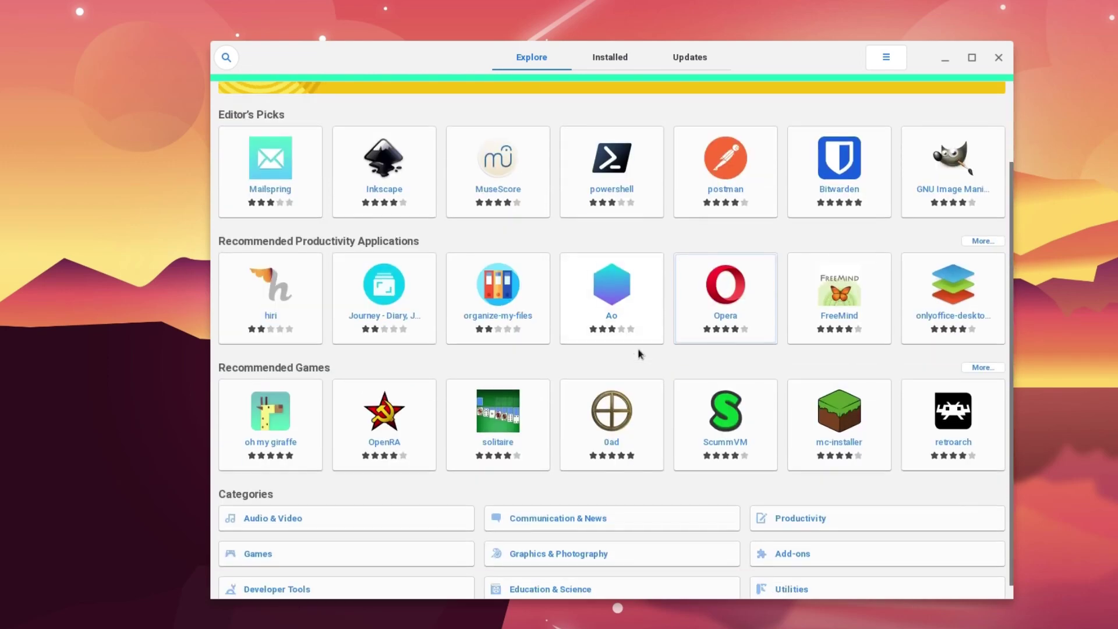
pyautogui.click(835, 526)
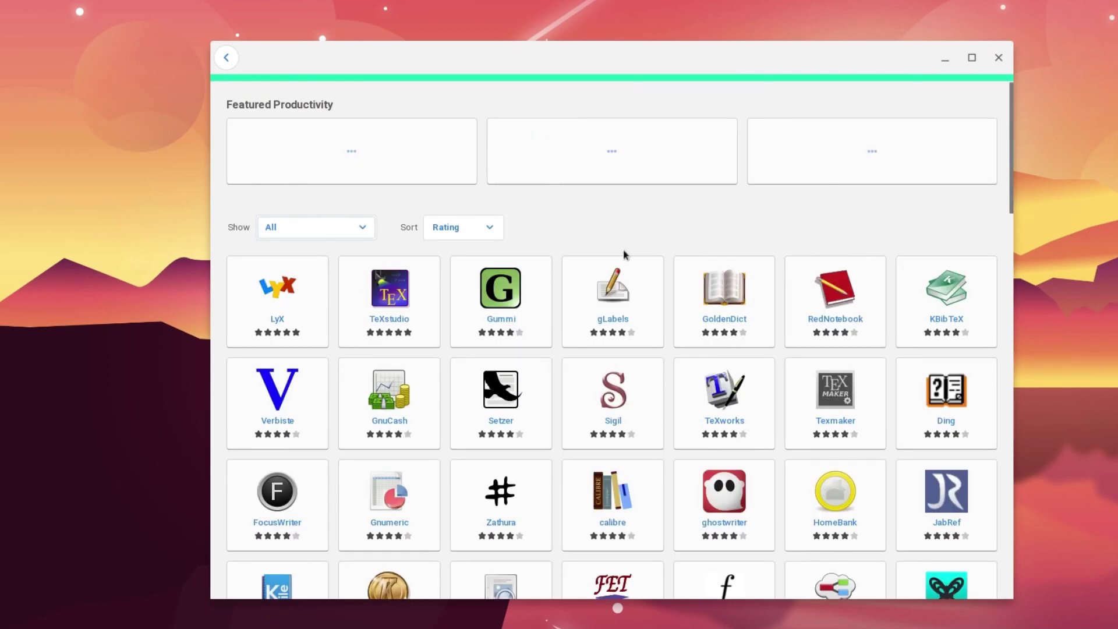
pyautogui.scroll(-5, 623, 255)
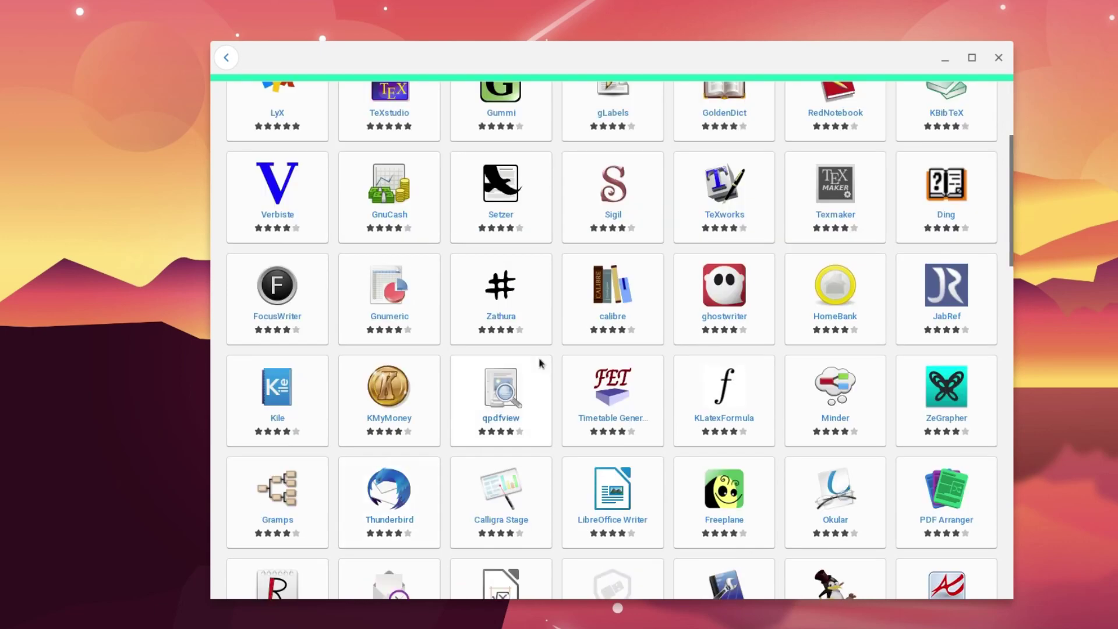
pyautogui.click(417, 494)
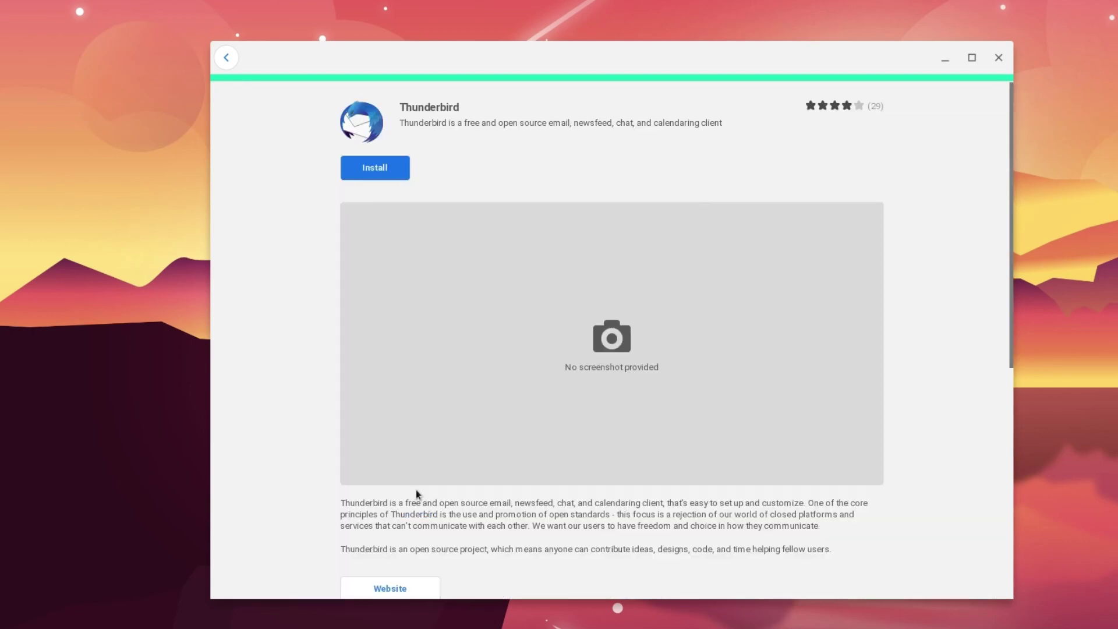
# Install Thunderbird, verify it appears among Linux apps, and minimize the Software window
pyautogui.click(403, 170)
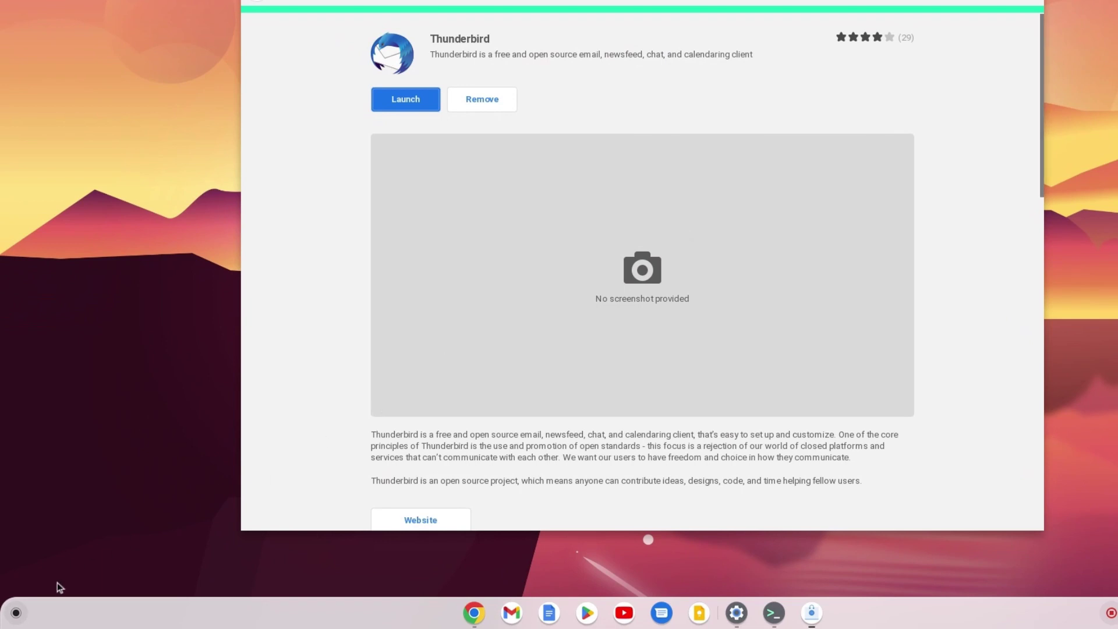
pyautogui.click(18, 612)
pyautogui.scroll(-3, 129, 437)
pyautogui.click(136, 481)
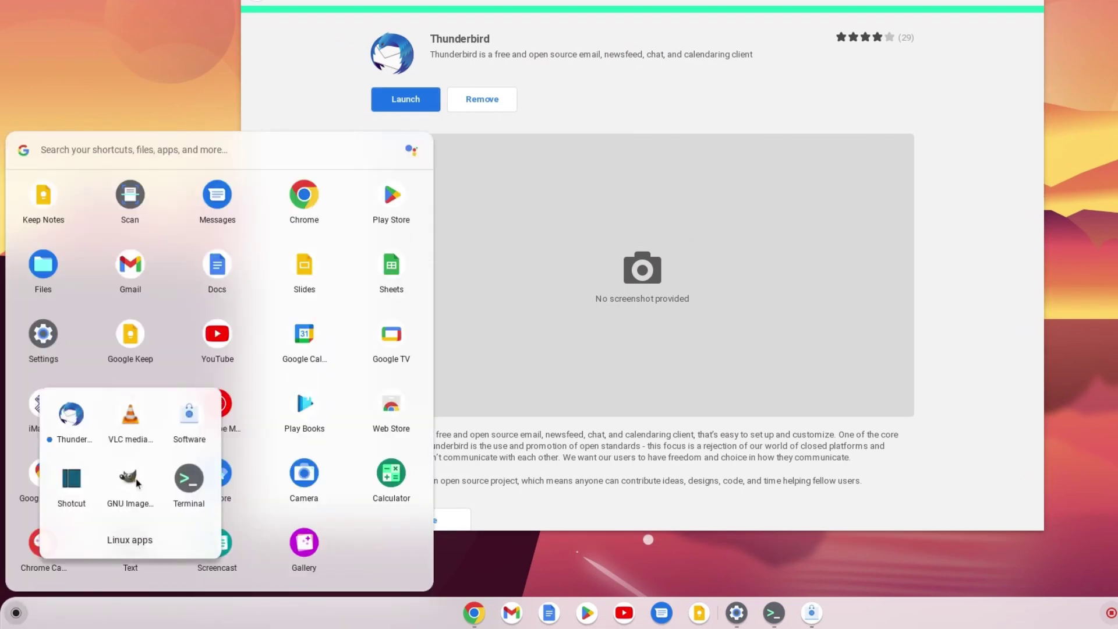
pyautogui.click(189, 47)
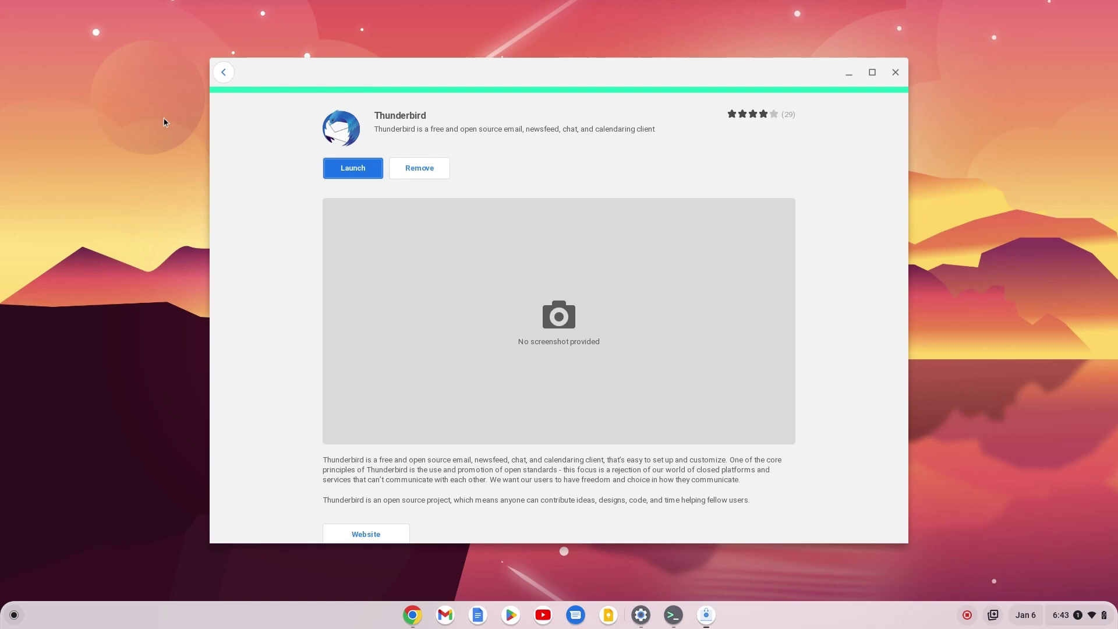
pyautogui.click(845, 78)
pyautogui.click(674, 616)
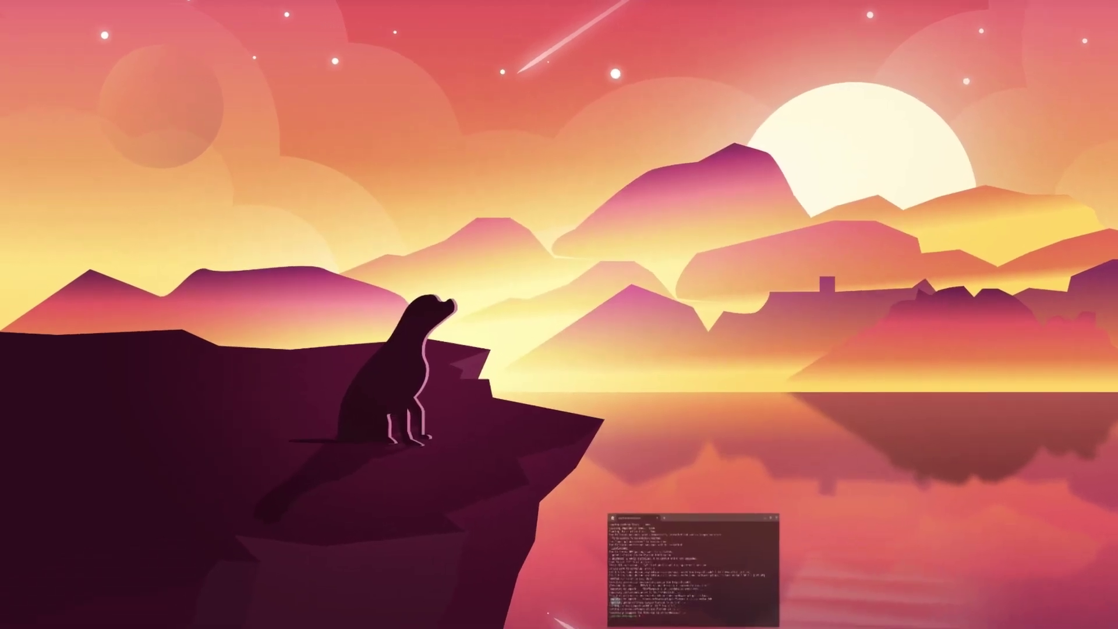
# Run 'sudo apt-get install vlc' in the terminal
pyautogui.write('sudo at')
pyautogui.press('BackSpace')
pyautogui.write('pt-get install ')
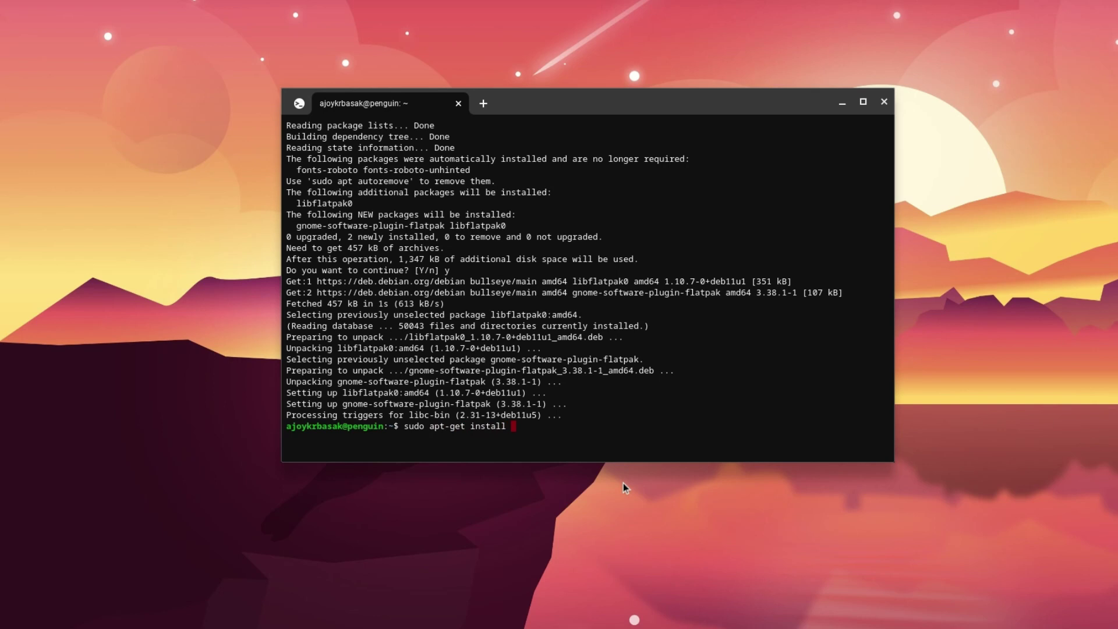
pyautogui.write('vlc')
pyautogui.press('Return')
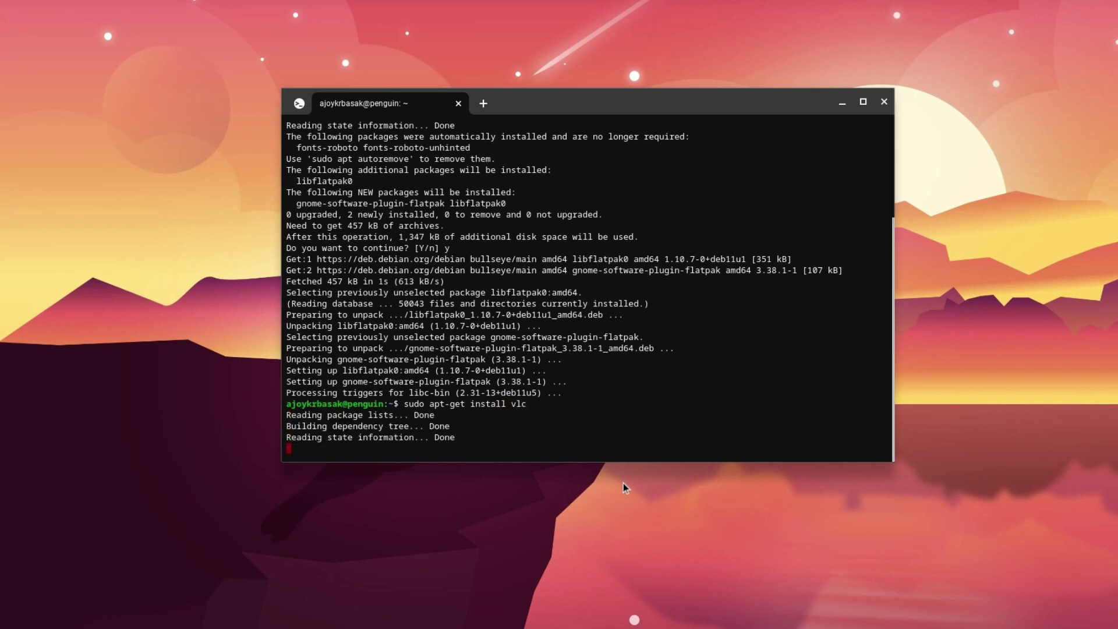